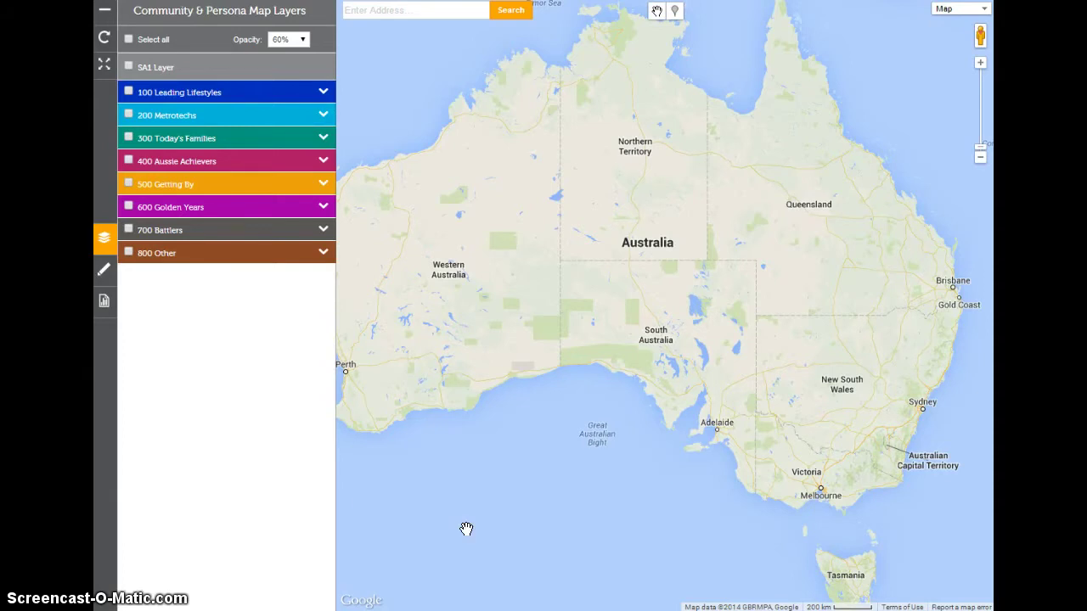
pyautogui.click(361, 9)
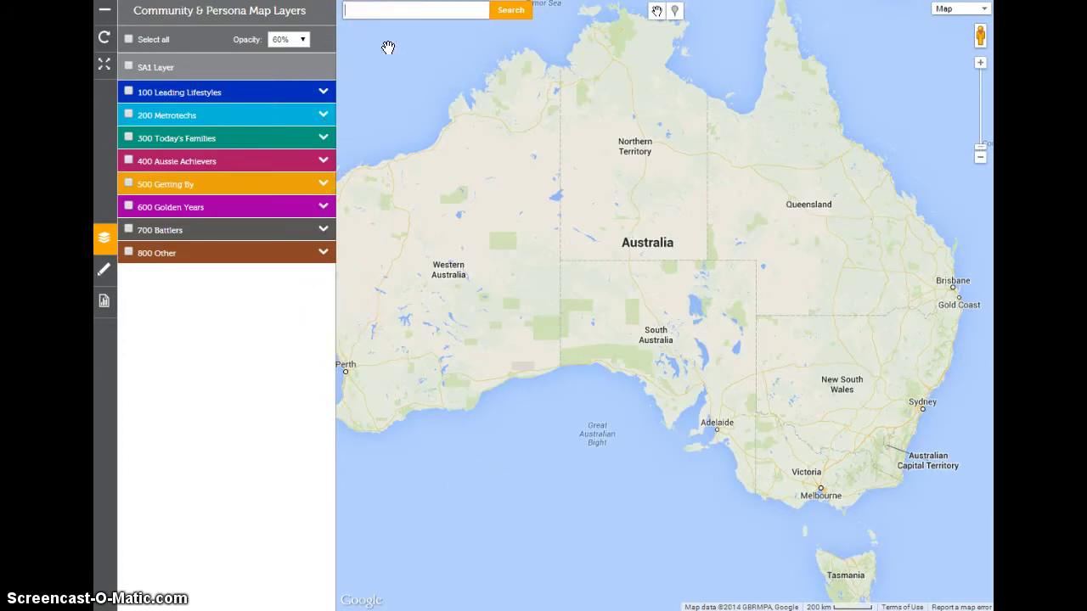
pyautogui.write('89 Parker')
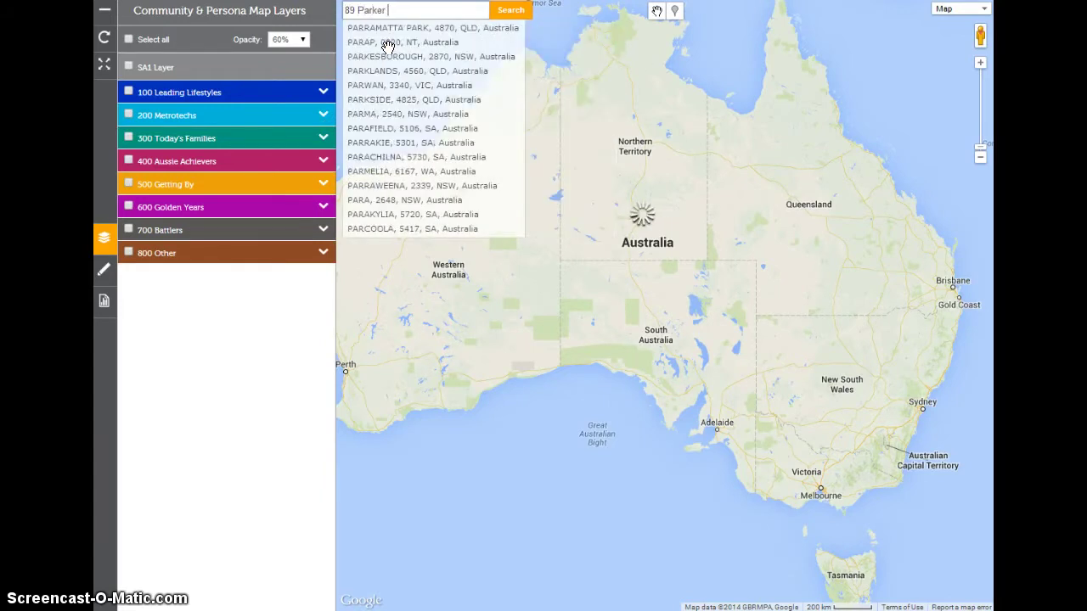
pyautogui.write(' Street')
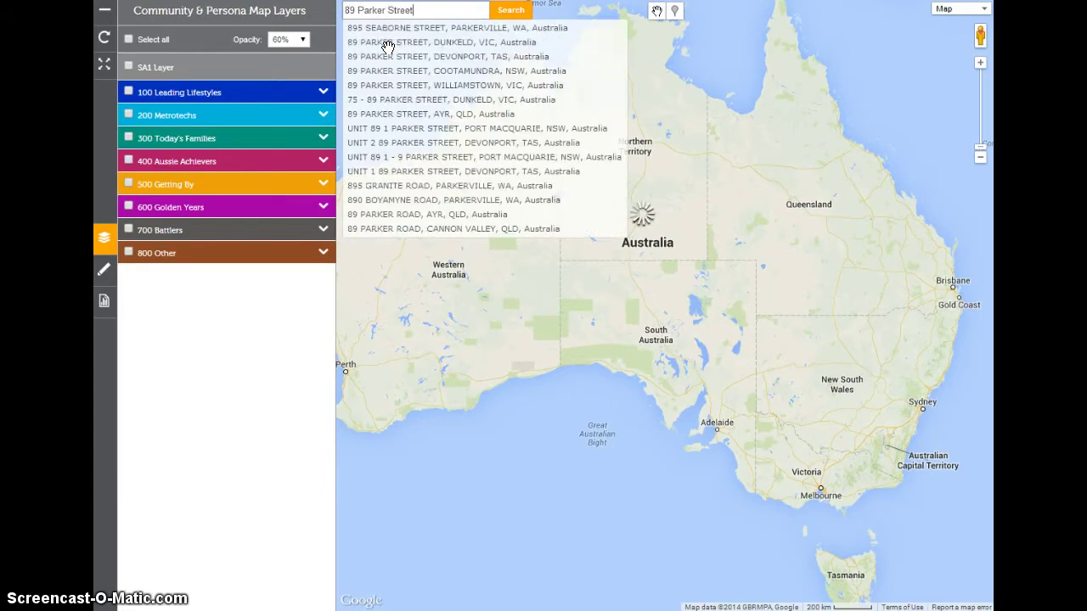
pyautogui.click(422, 85)
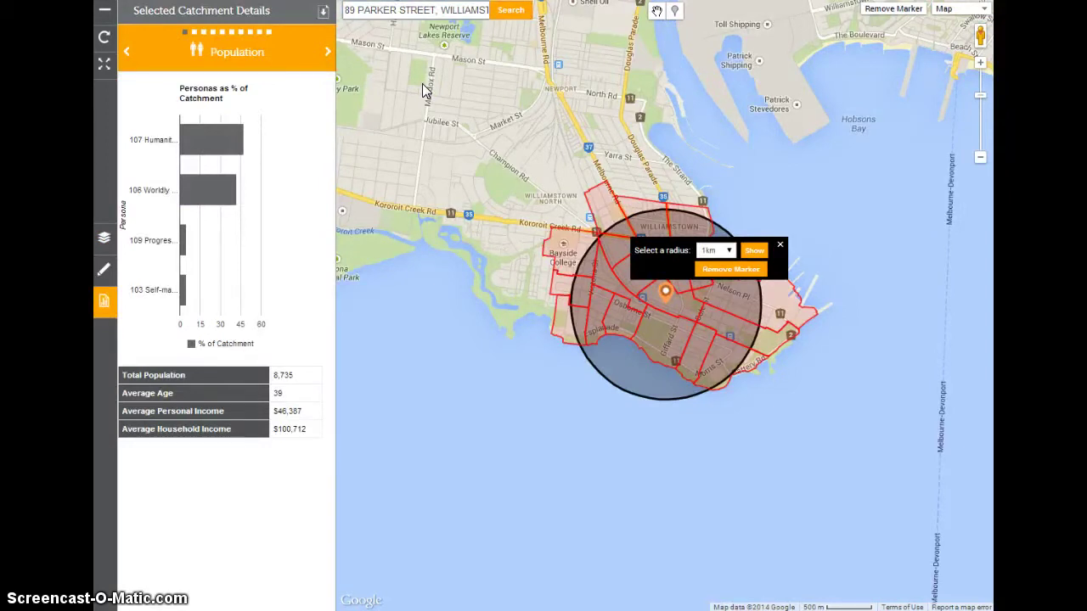
pyautogui.moveTo(212, 145)
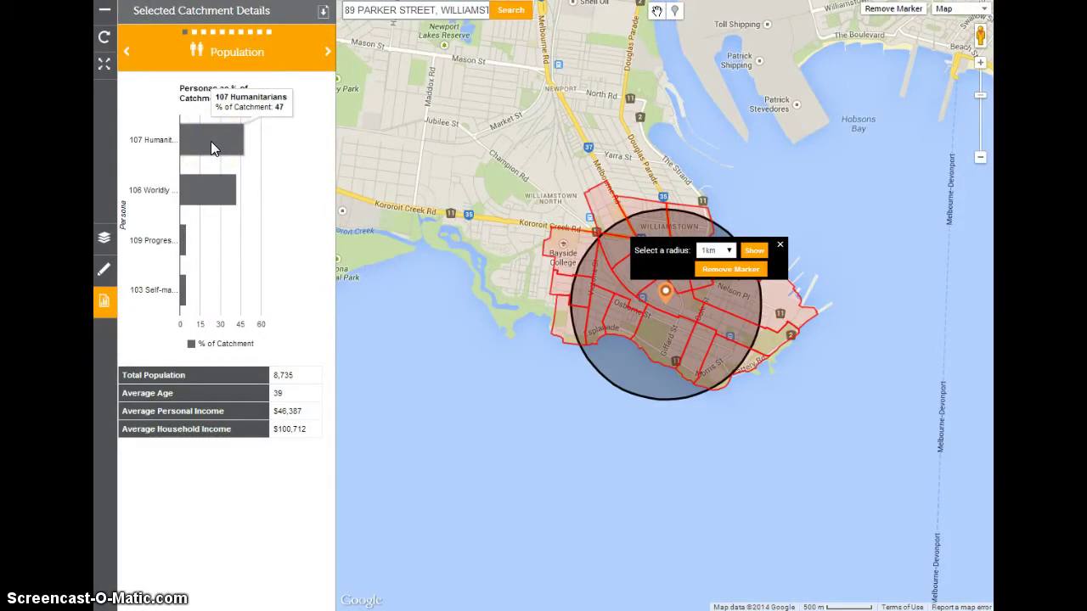
pyautogui.click(219, 197)
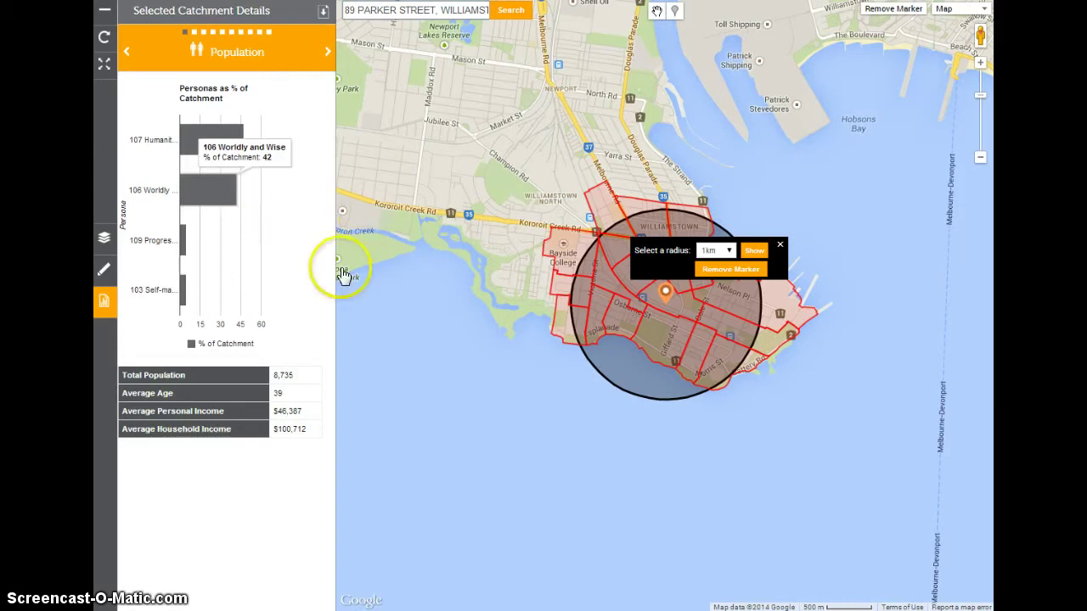
pyautogui.click(309, 394)
pyautogui.click(311, 411)
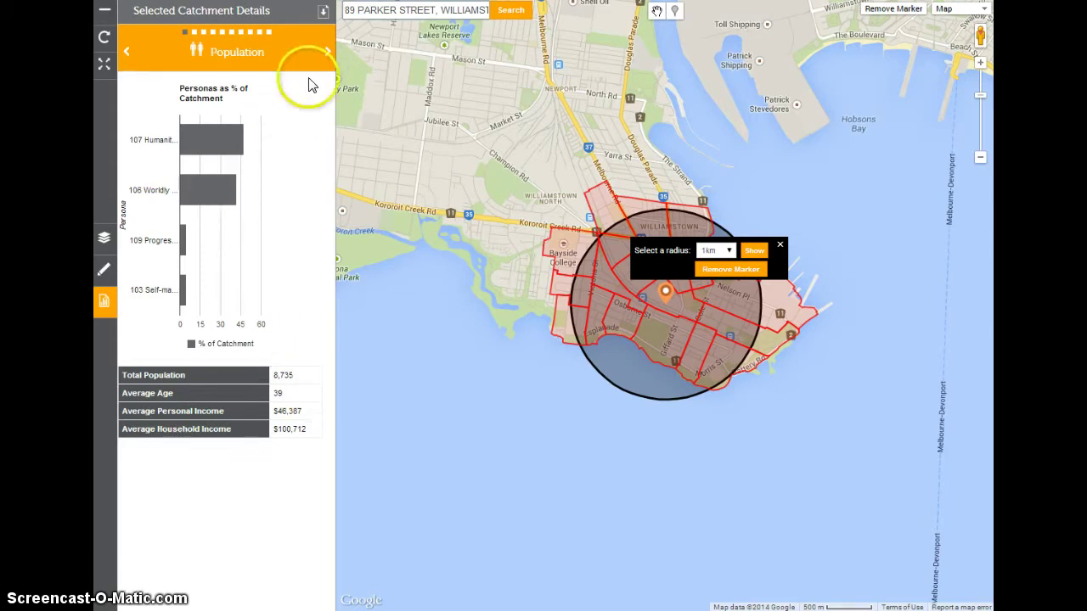
# - Page the catchment charts from Generation to Household Lifecycle, led by Mid-Life Households at 30%
pyautogui.click(328, 57)
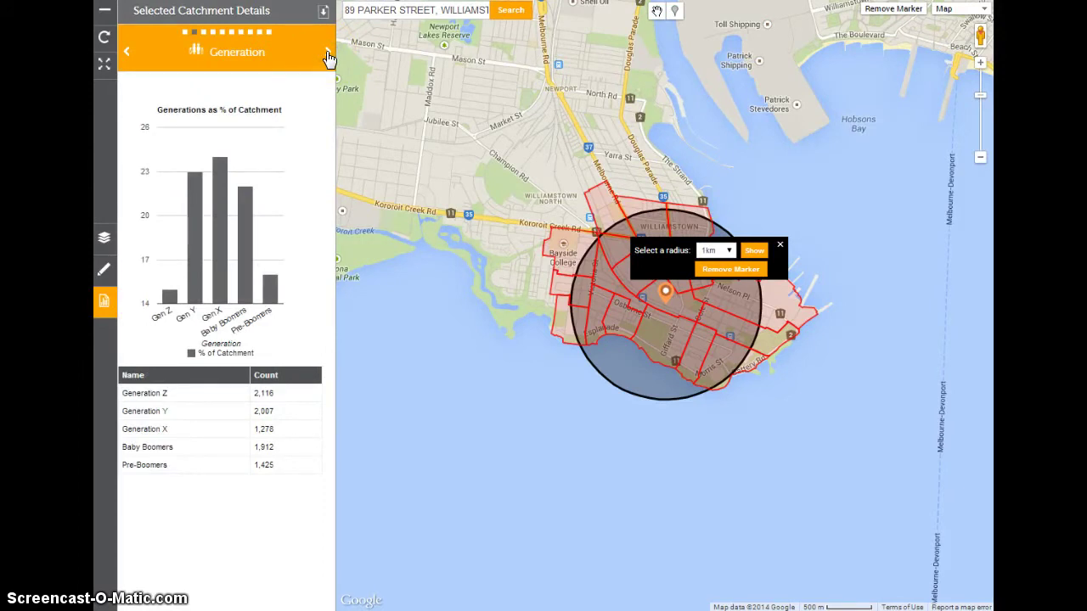
pyautogui.click(329, 57)
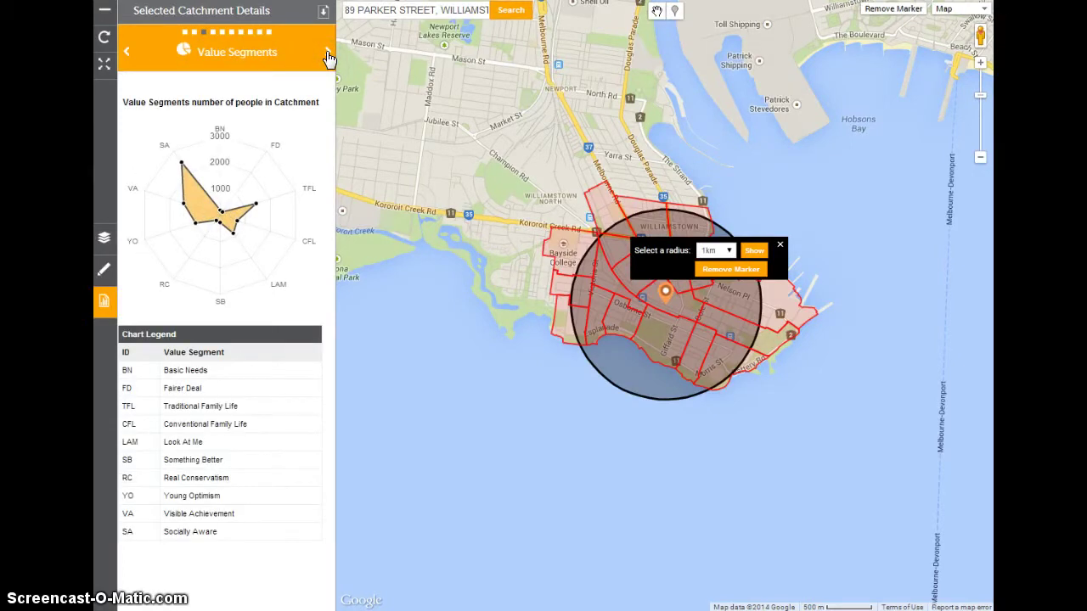
pyautogui.click(328, 57)
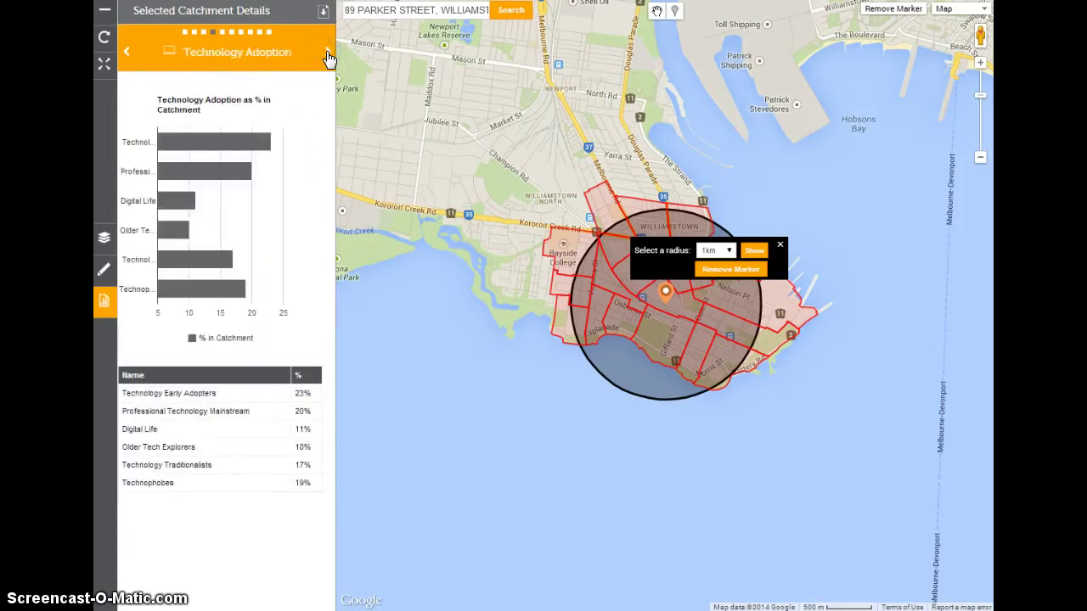
pyautogui.moveTo(244, 138)
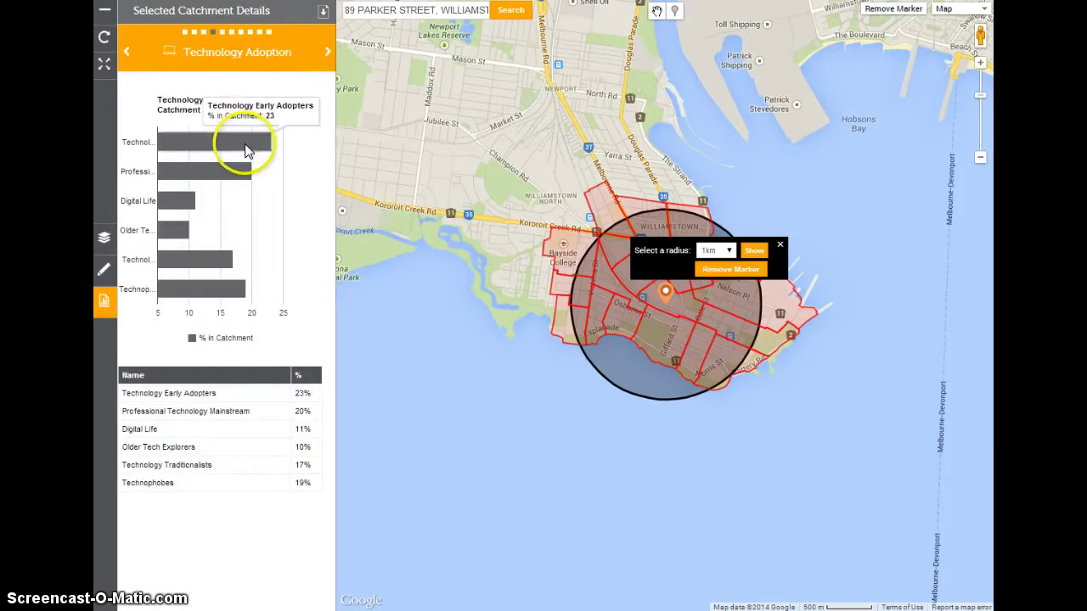
pyautogui.click(330, 56)
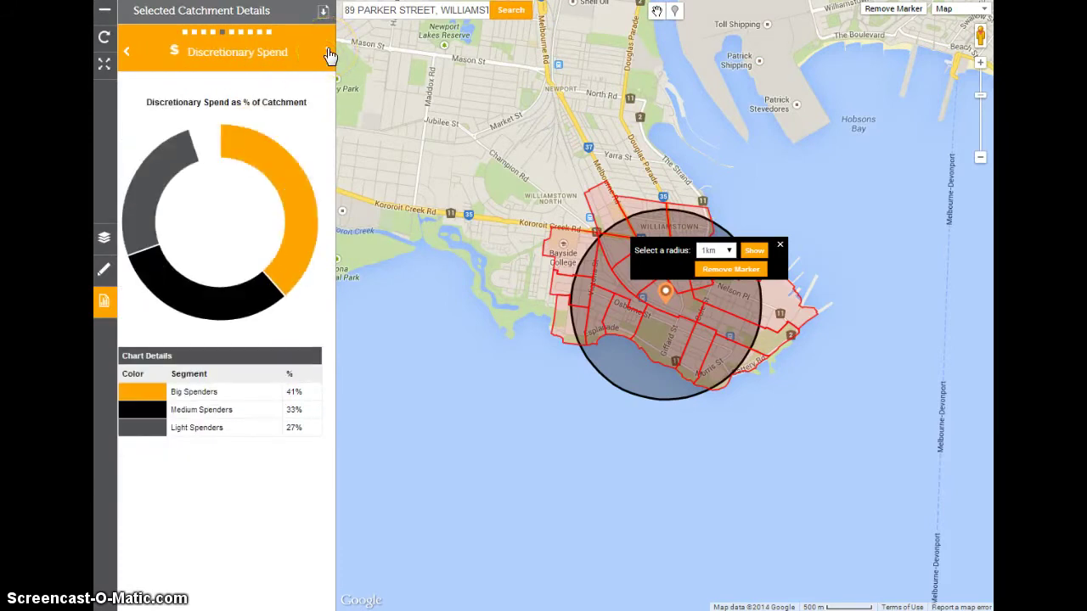
pyautogui.click(330, 56)
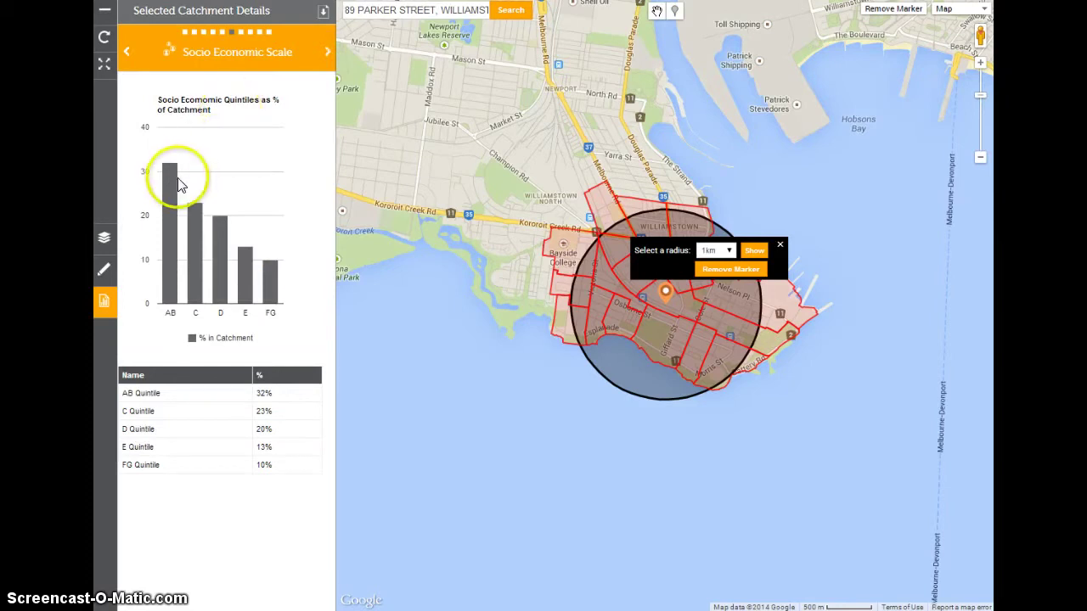
pyautogui.click(328, 56)
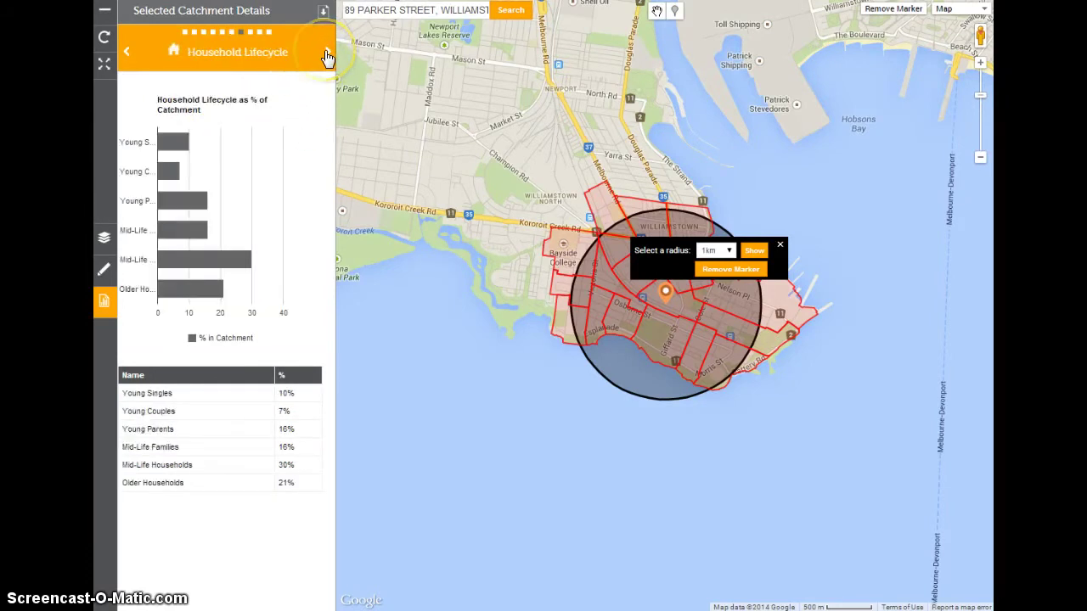
pyautogui.moveTo(216, 263)
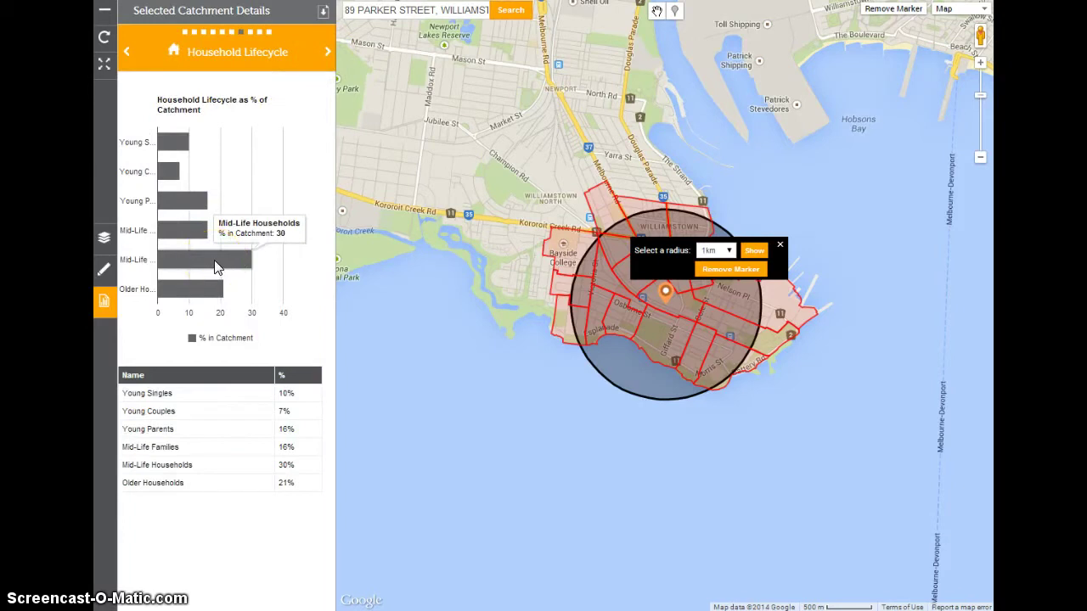
# - Cycle the panel past Media Usage Summary, Mail Readership and Additional Insights back to Population
pyautogui.click(328, 55)
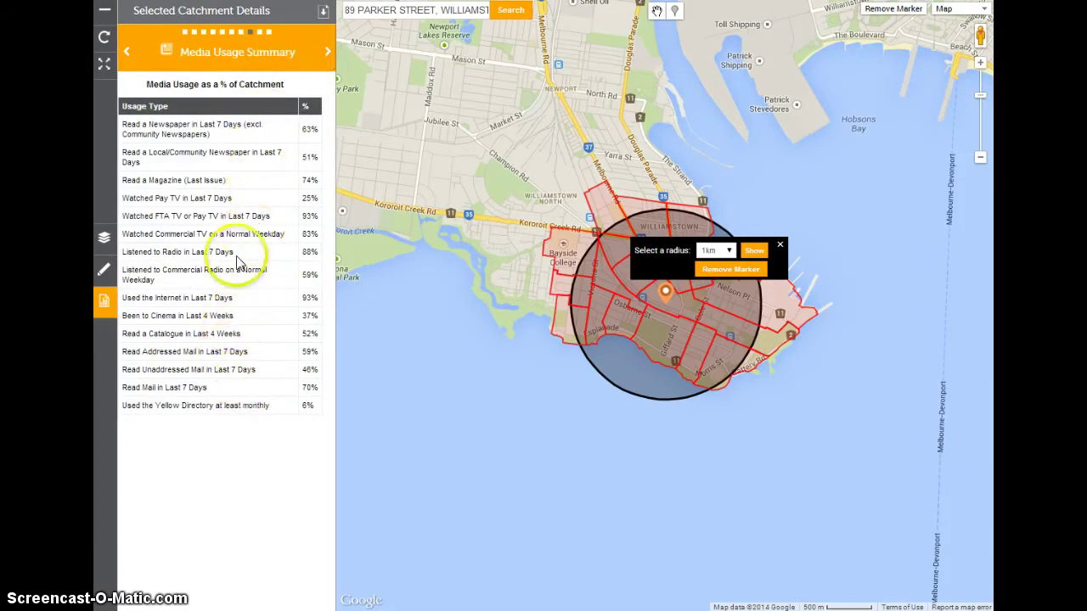
pyautogui.click(329, 53)
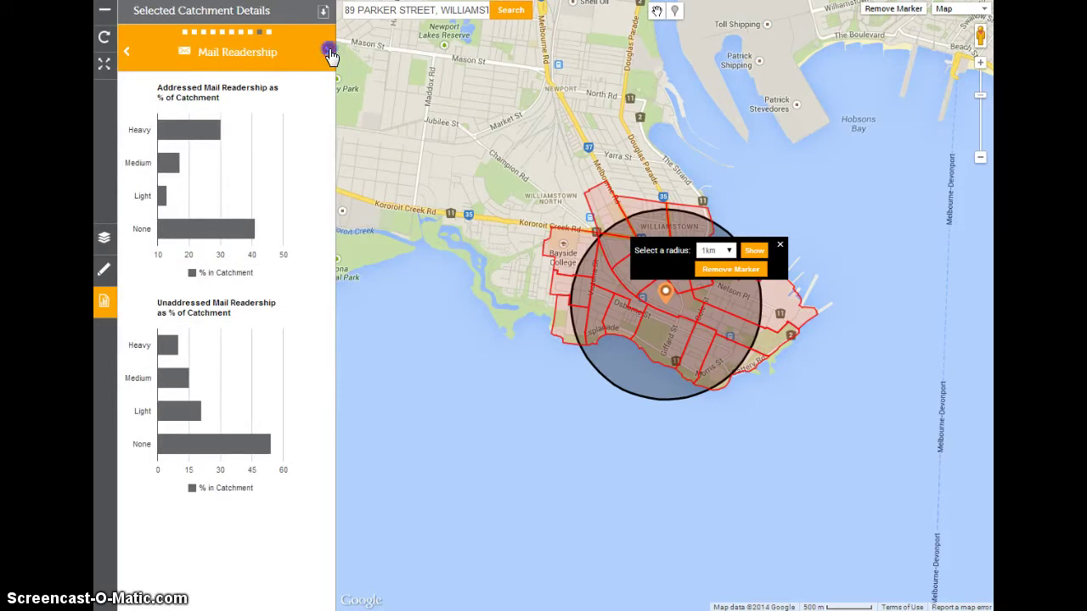
pyautogui.click(329, 52)
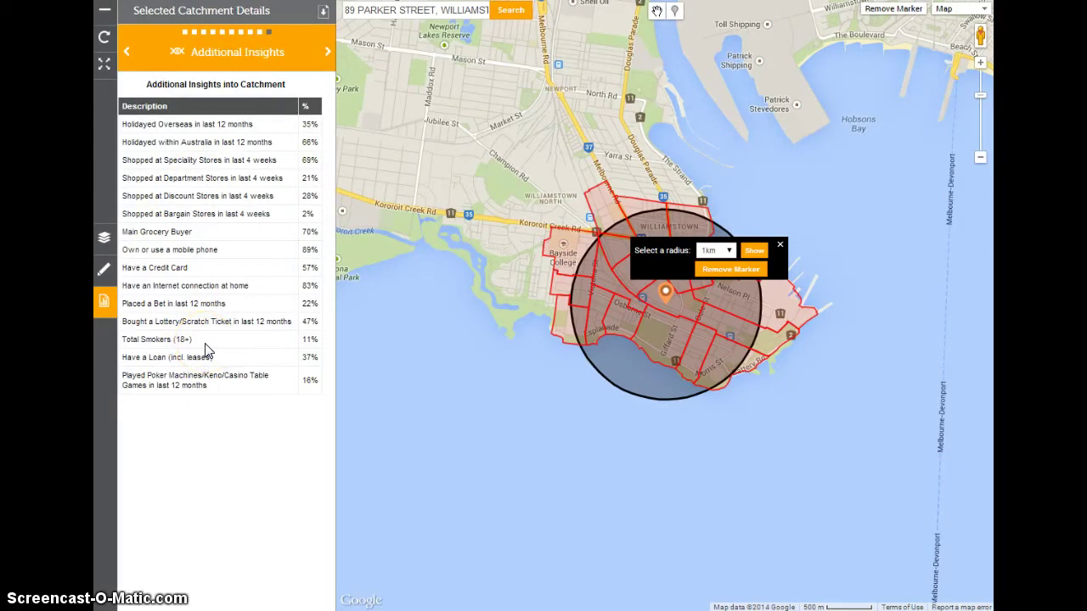
pyautogui.click(327, 55)
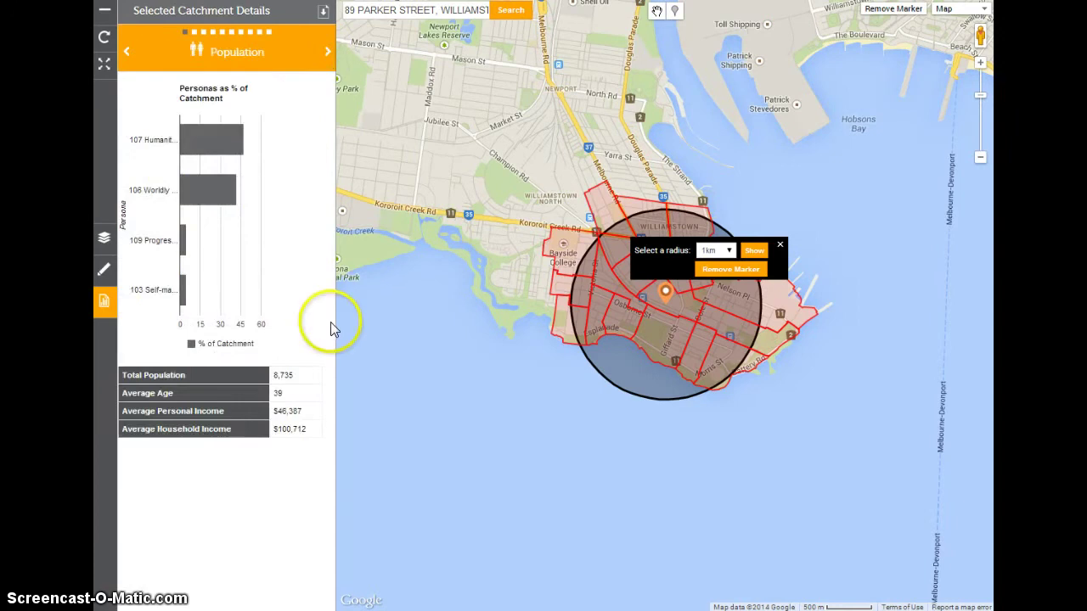
# - Widen the Williamstown catchment to a 2 km radius
pyautogui.click(726, 251)
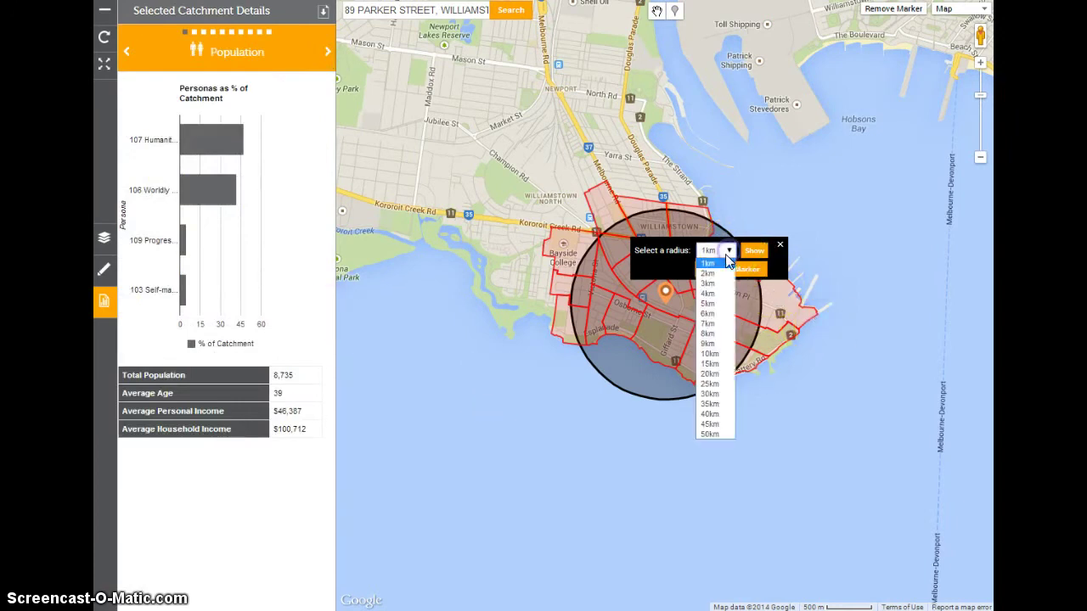
pyautogui.click(718, 275)
pyautogui.click(753, 251)
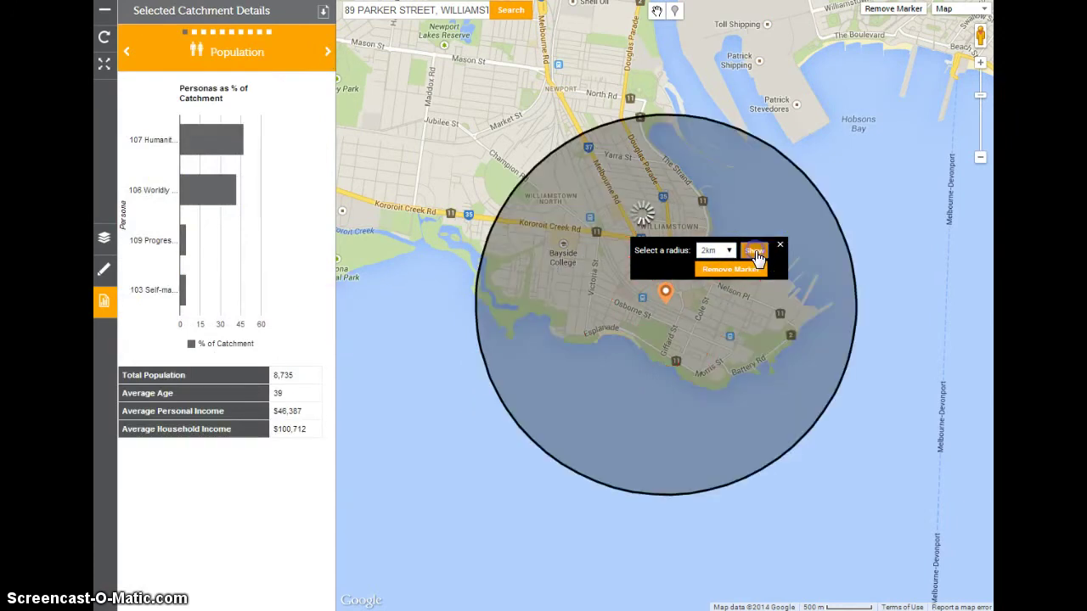
# - Exclude the outlying 801 Park/Industry area north of the bay from the catchment
pyautogui.doubleClick(668, 294)
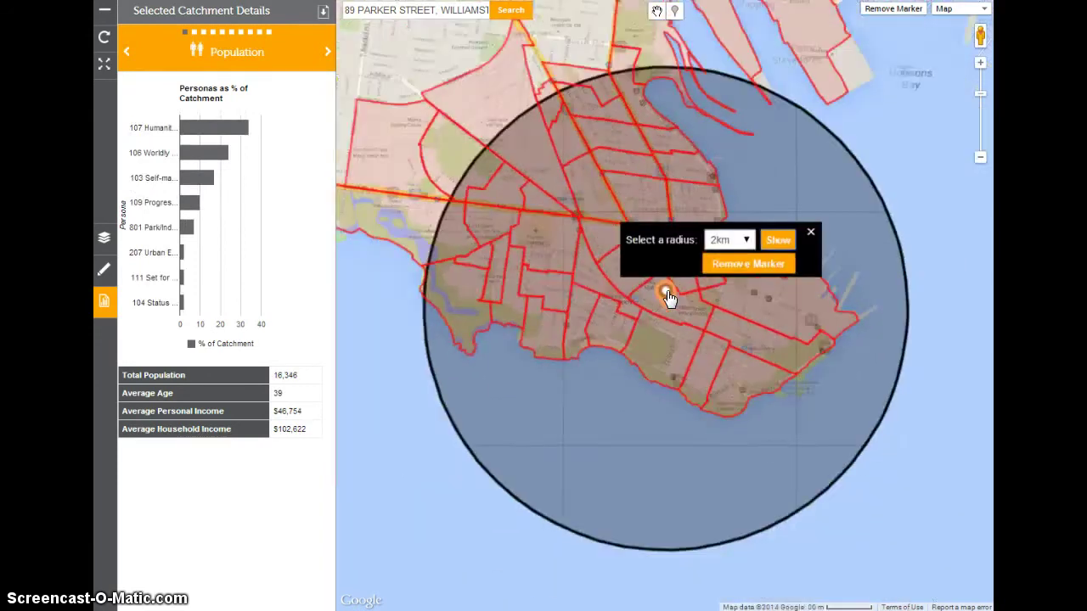
pyautogui.scroll(-2, 667, 294)
pyautogui.click(669, 400)
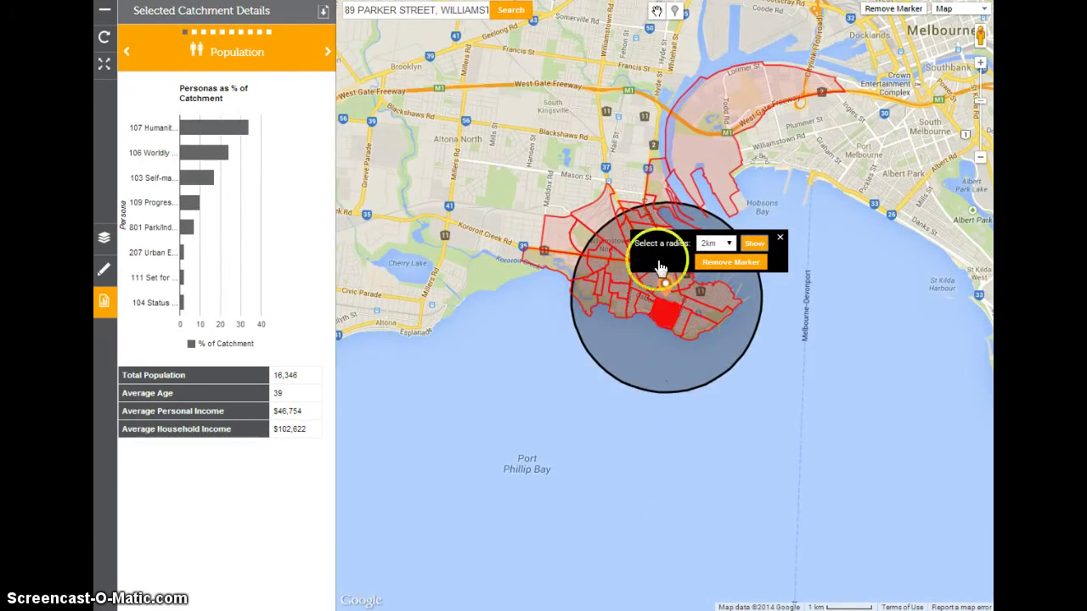
pyautogui.click(709, 197)
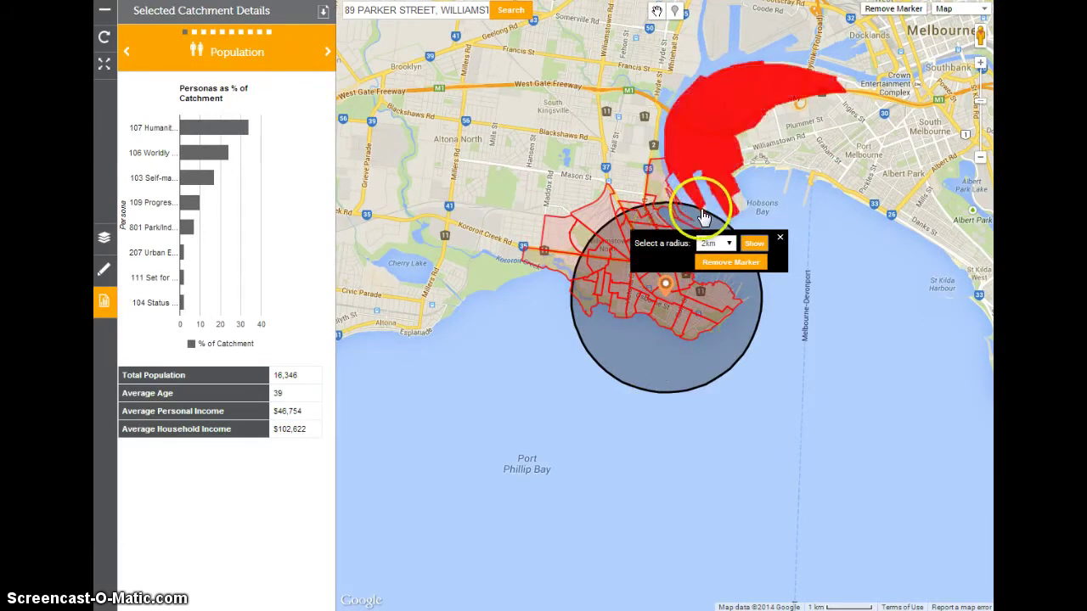
pyautogui.click(710, 123)
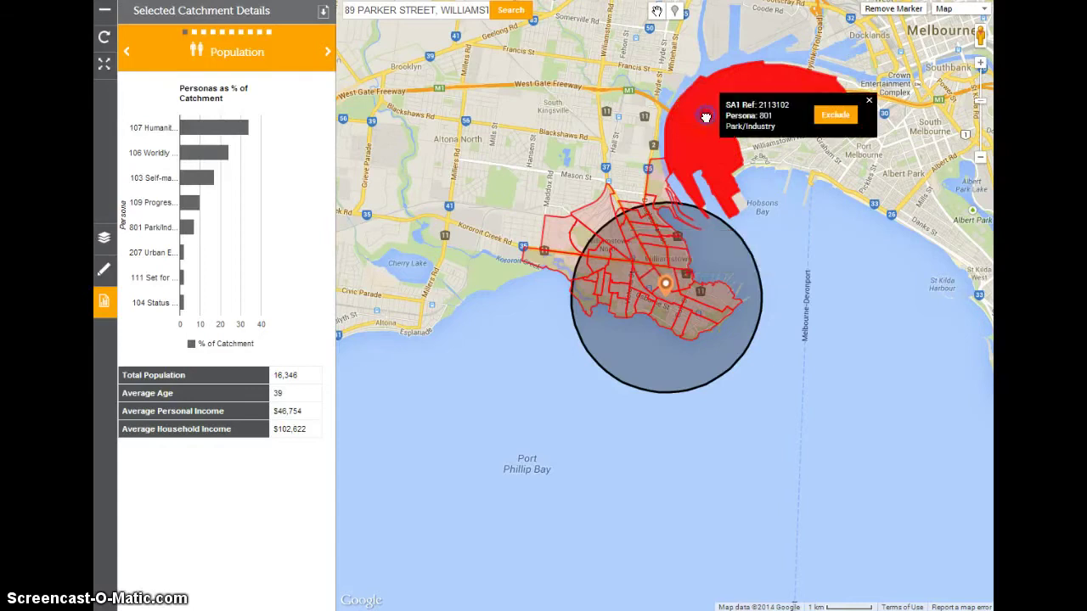
pyautogui.click(837, 117)
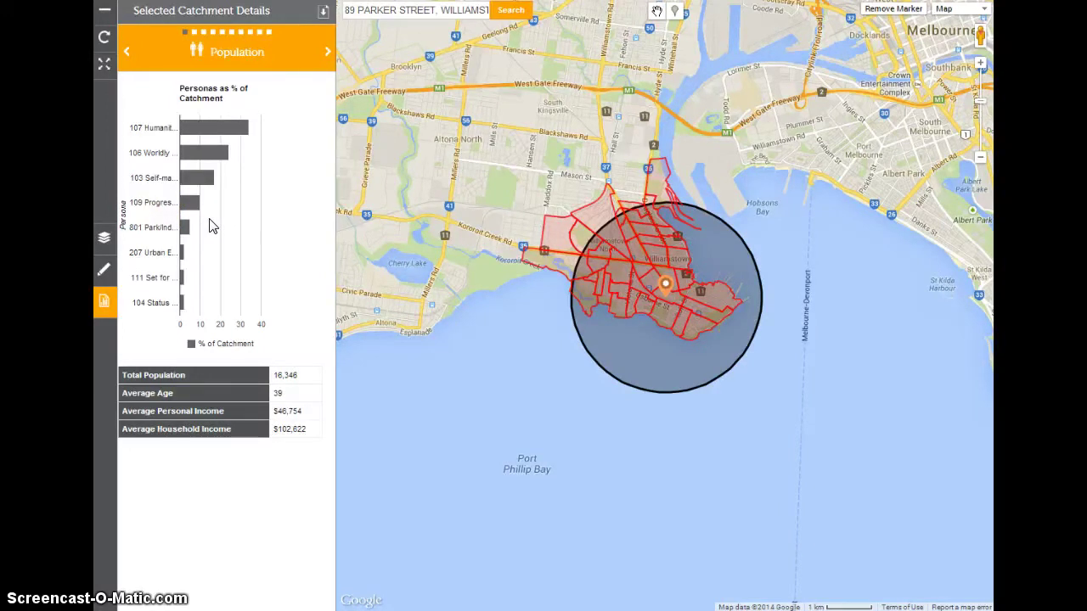
# - Switch on all persona layers and zoom out to metropolitan Melbourne
pyautogui.click(105, 242)
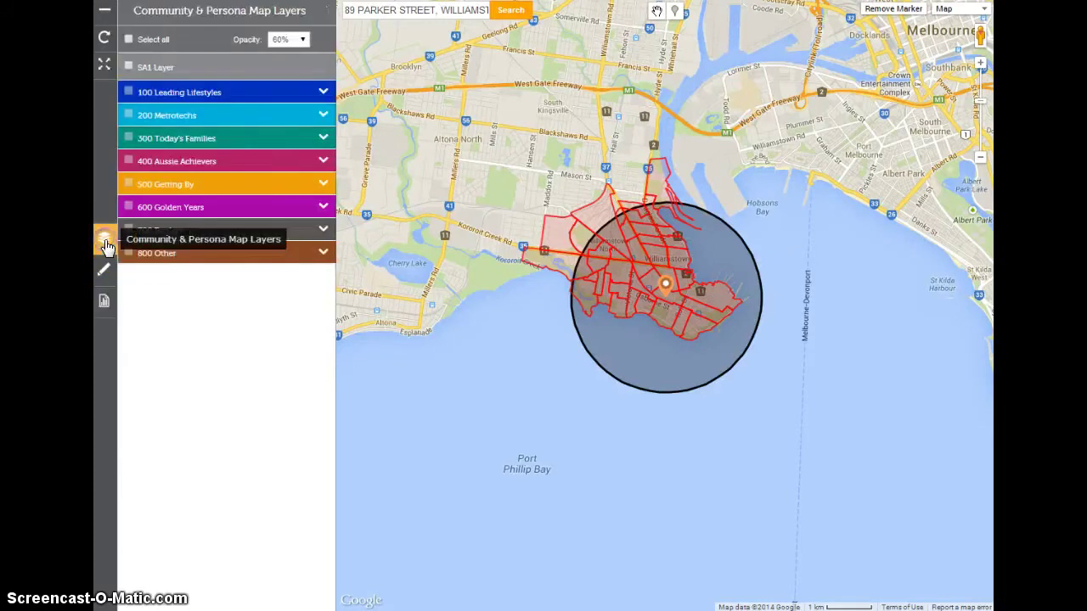
pyautogui.click(128, 39)
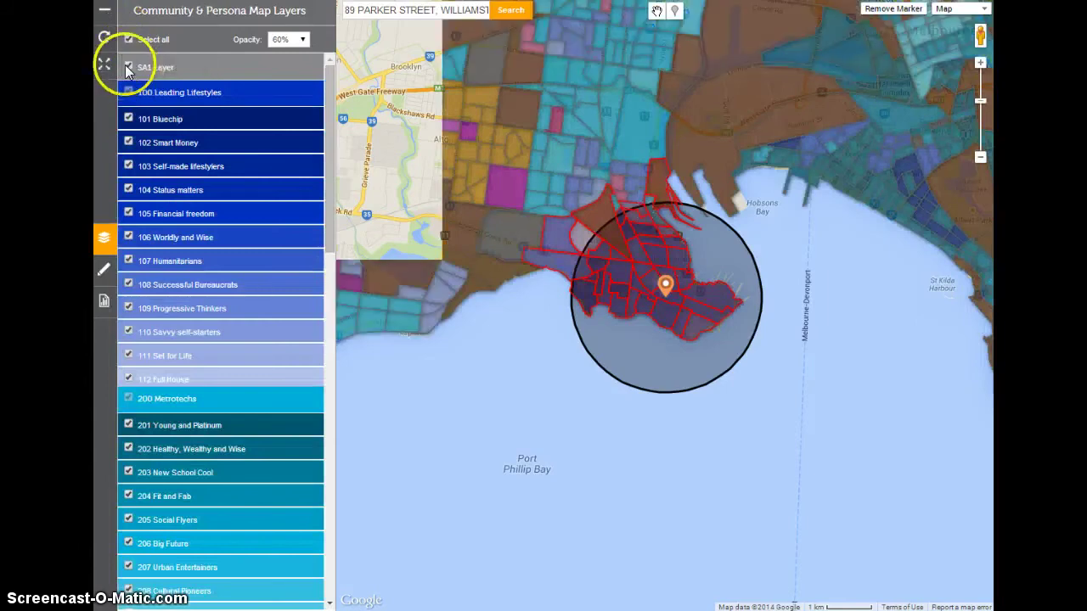
pyautogui.scroll(1, 545, 302)
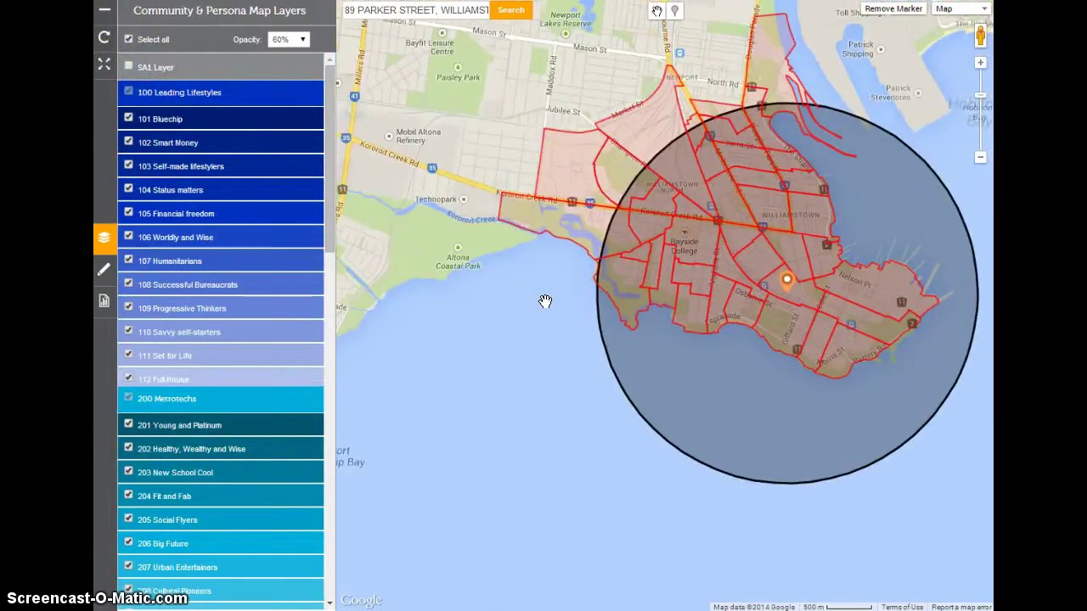
pyautogui.scroll(-3, 545, 302)
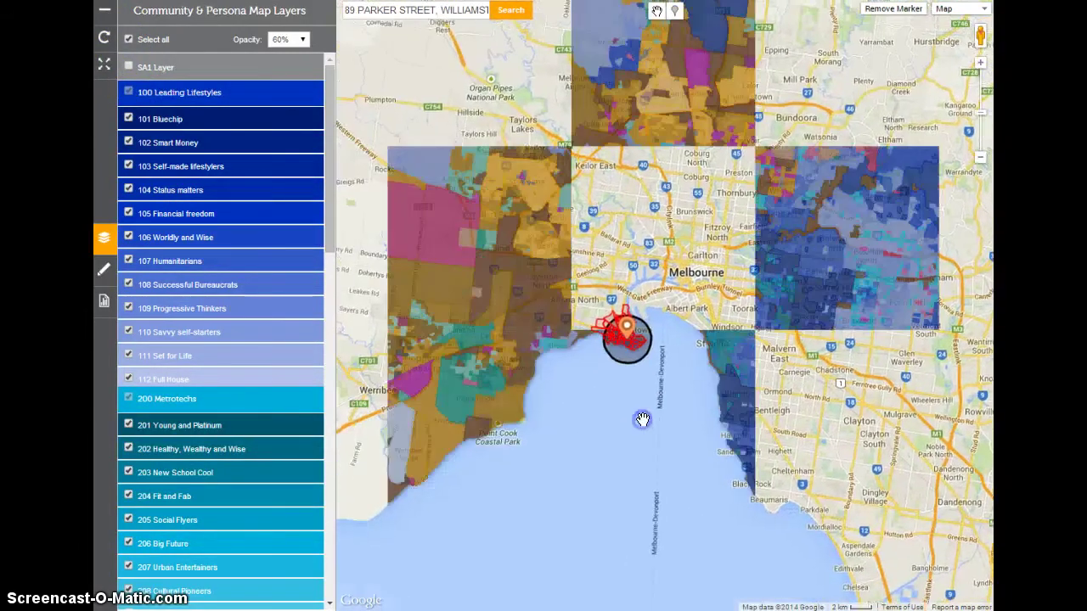
pyautogui.click(635, 417)
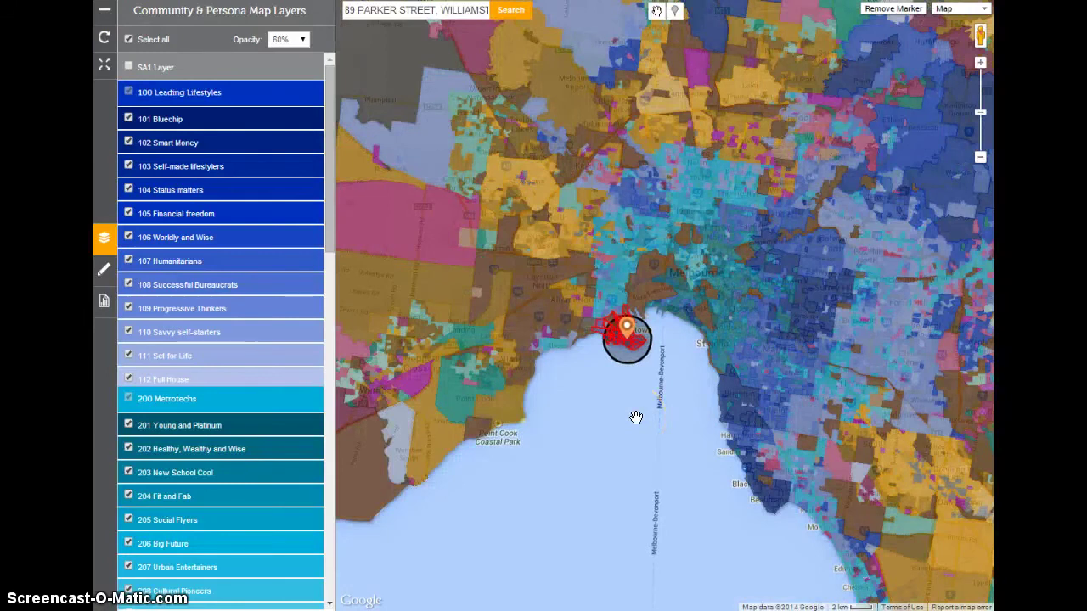
pyautogui.click(675, 12)
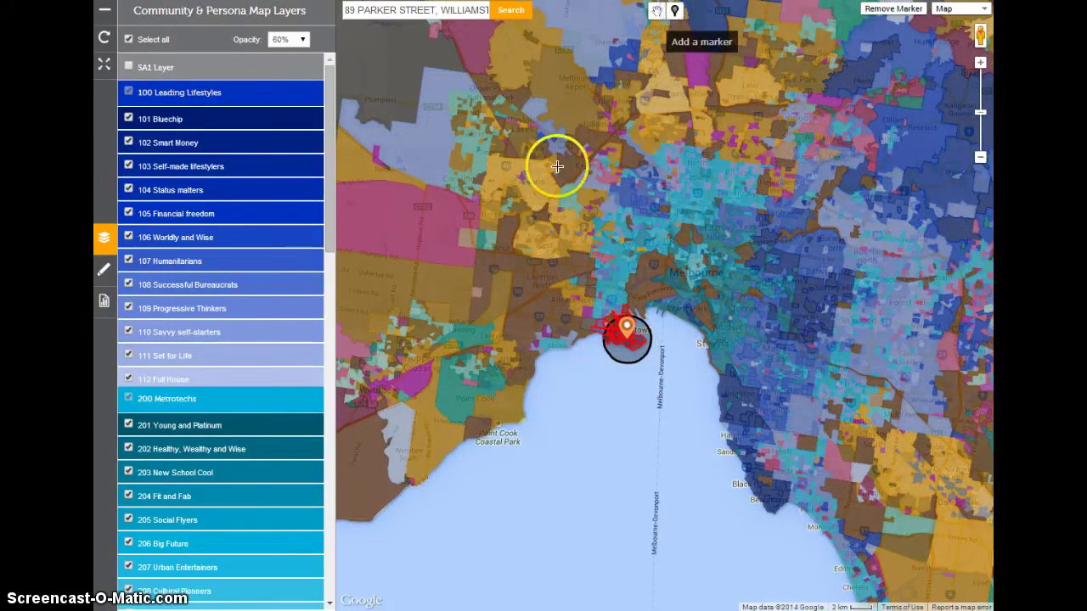
# - Show a 2 km catchment northwest of the city (30,423 people), then mark the south-east
pyautogui.click(535, 204)
pyautogui.click(103, 301)
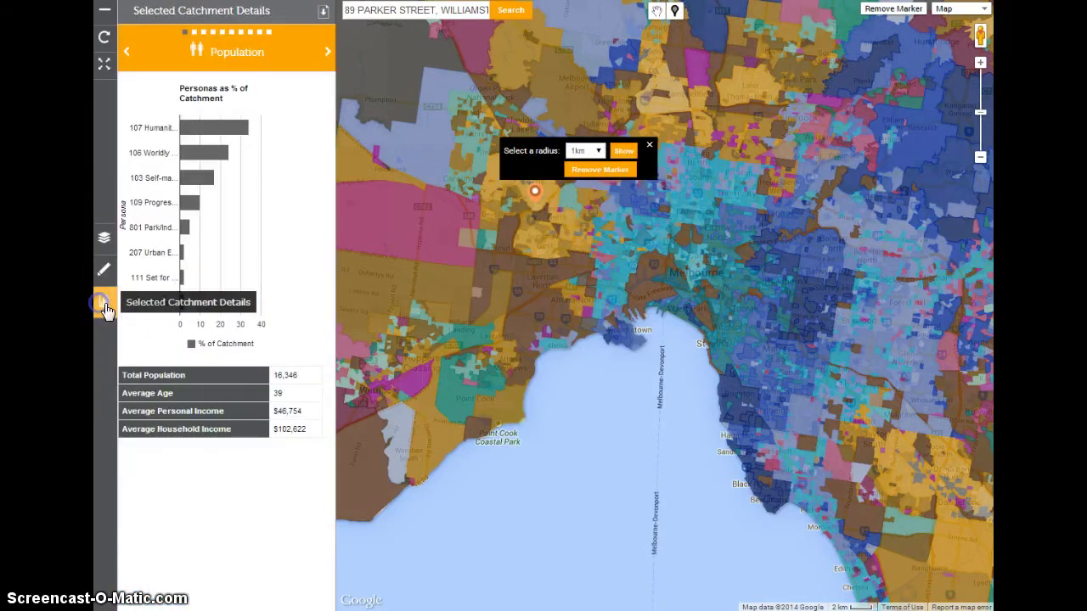
pyautogui.click(584, 150)
pyautogui.click(586, 165)
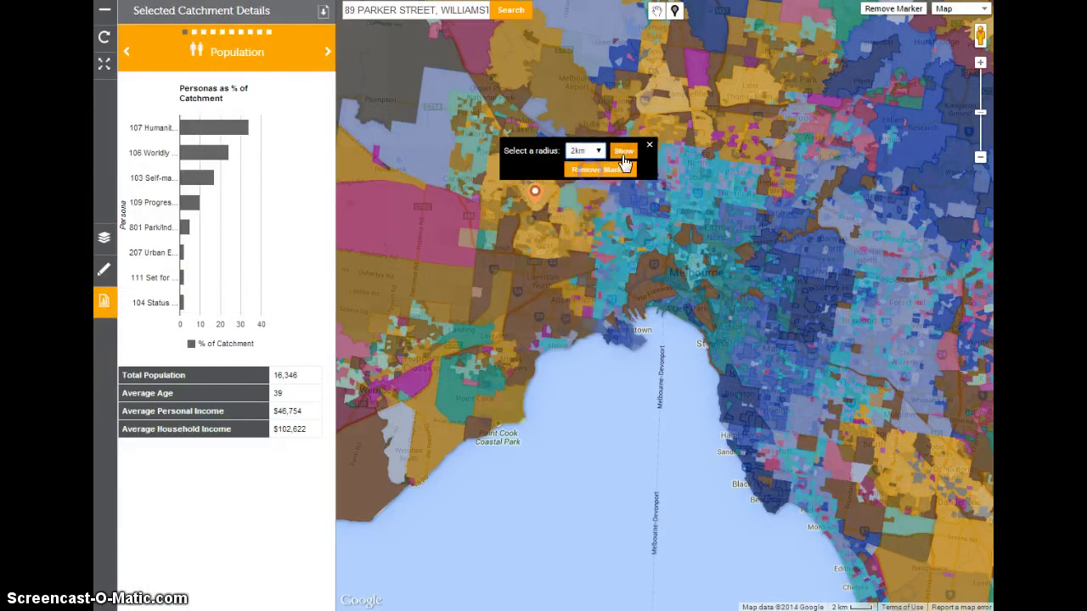
pyautogui.click(623, 150)
pyautogui.click(628, 517)
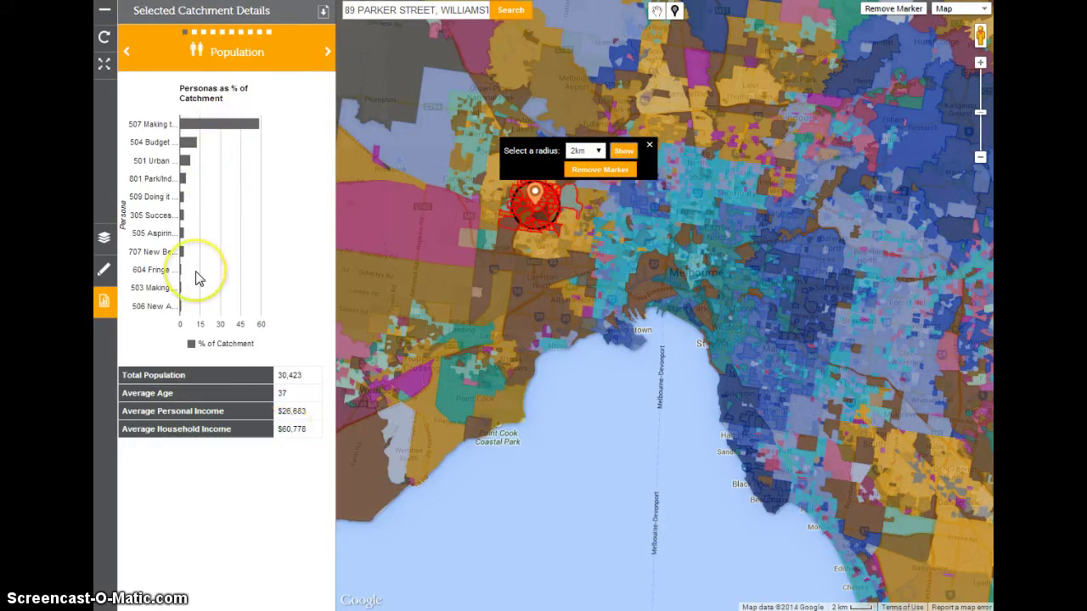
pyautogui.moveTo(219, 129)
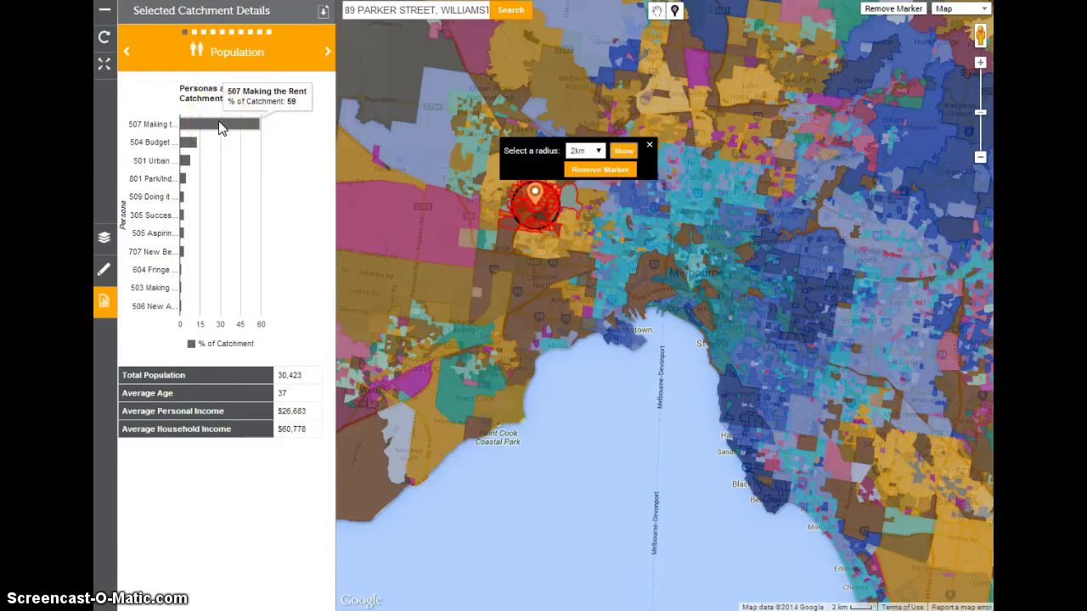
pyautogui.click(807, 299)
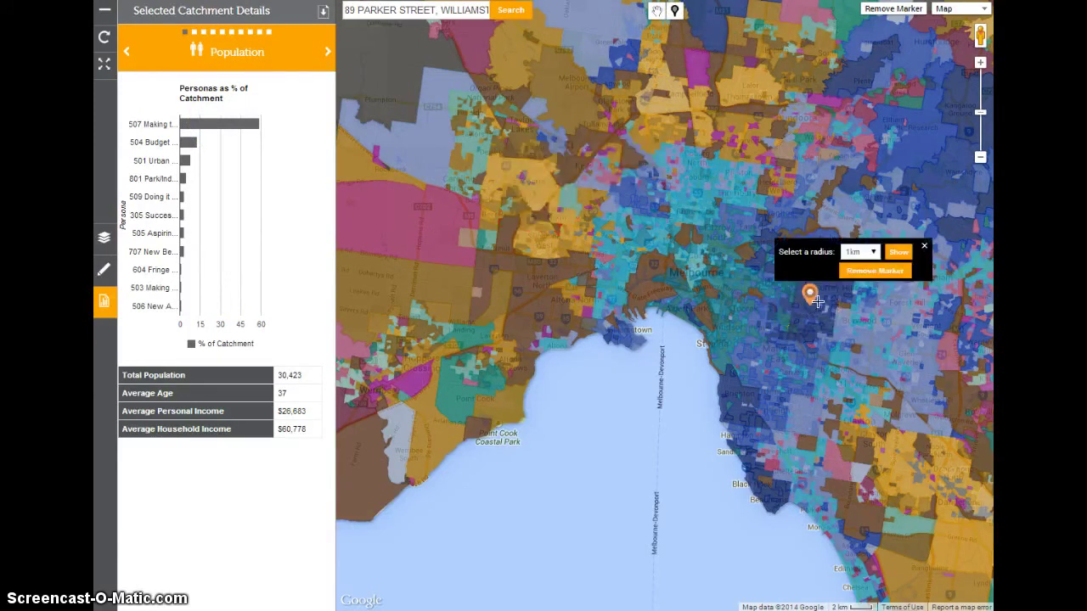
# - Give the south-eastern marker a 2 km catchment and read its Smart Money and Bluechip shares
pyautogui.click(859, 251)
pyautogui.click(854, 263)
pyautogui.click(899, 255)
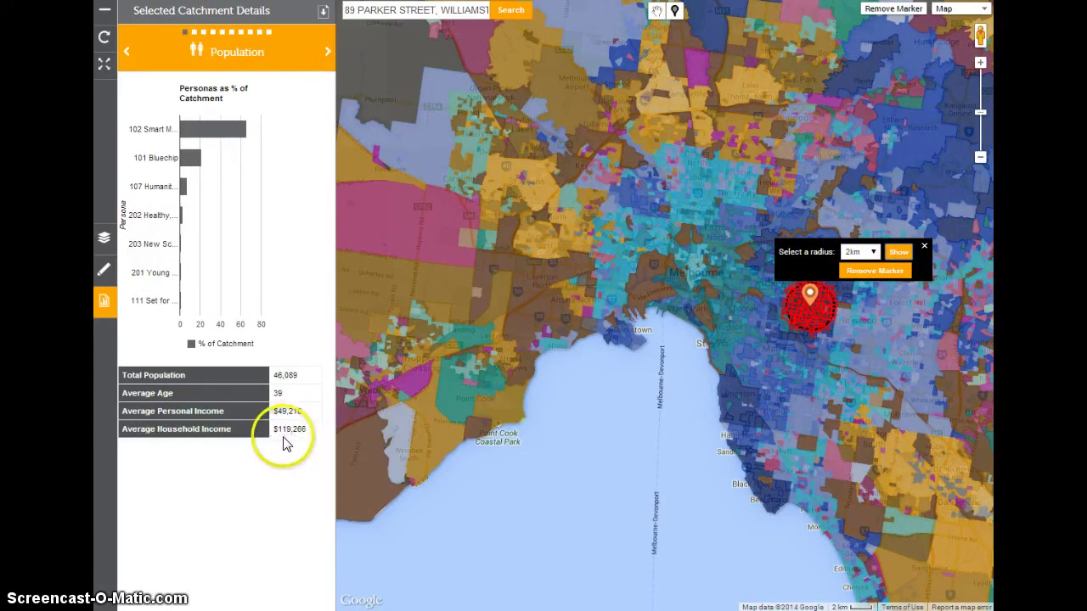
pyautogui.moveTo(209, 140)
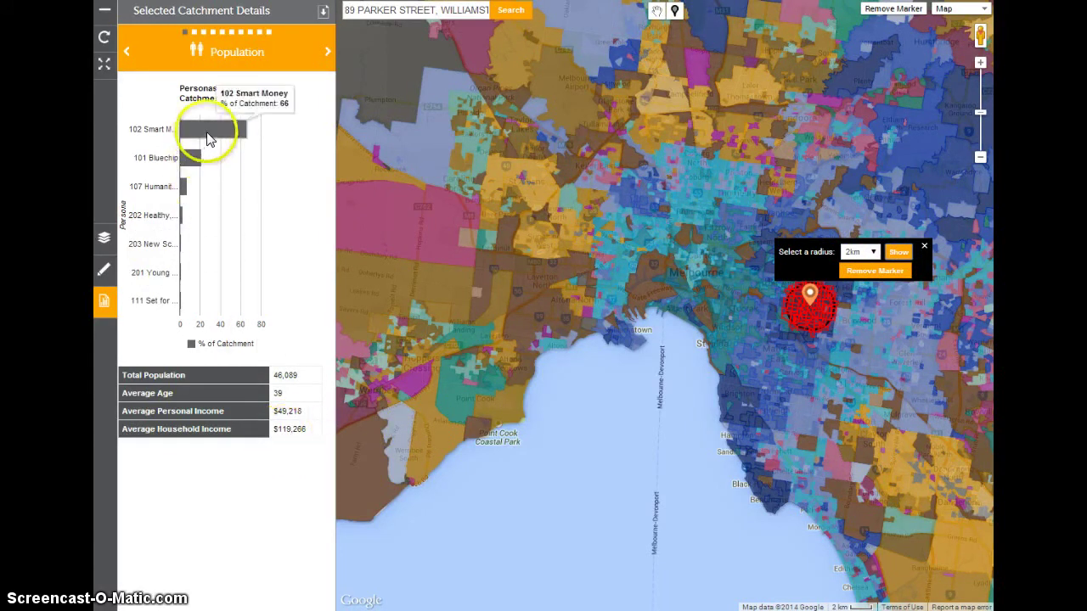
pyautogui.moveTo(192, 161)
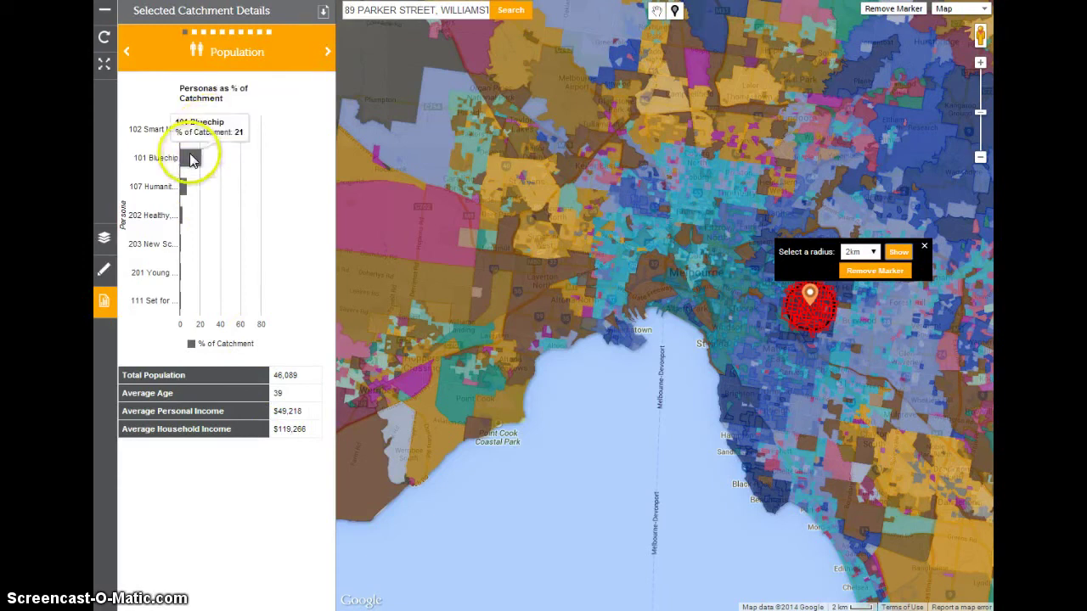